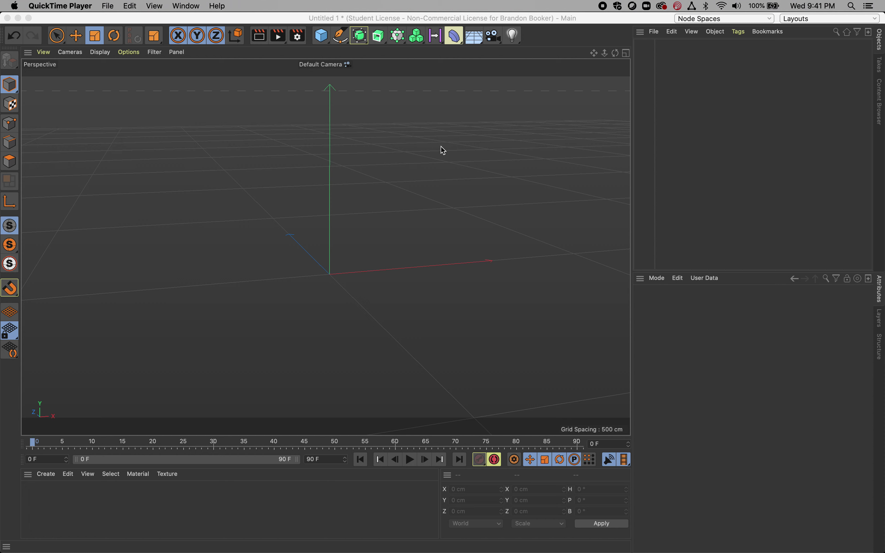
- Maximize the Right view so it alone fills the editor area, shifting it slightly
{"action": "left_click", "coordinate": [628, 54]}
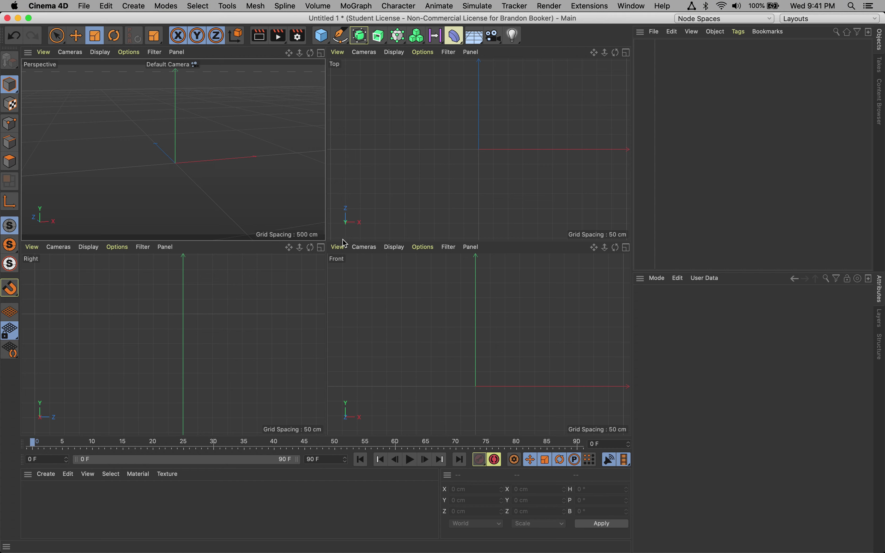
{"action": "left_click", "coordinate": [321, 247]}
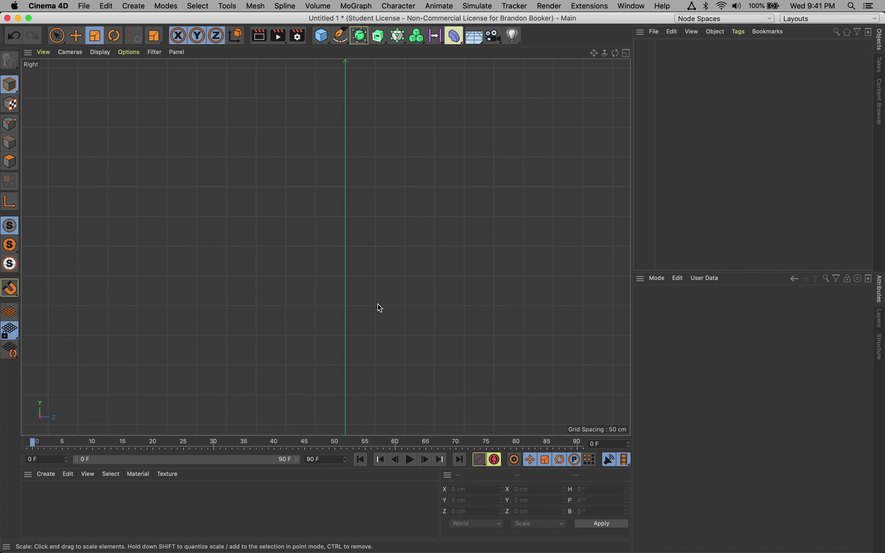
{"action": "middle_click_drag", "start_coordinate": [377, 303], "coordinate": [366, 303], "text": "alt"}
{"action": "mouse_move", "coordinate": [381, 308]}
{"action": "left_mouse_down", "text": "alt"}
{"action": "mouse_move", "coordinate": [343, 312]}
{"action": "mouse_move", "coordinate": [373, 296]}
{"action": "mouse_move", "coordinate": [385, 306]}
{"action": "mouse_move", "coordinate": [376, 318]}
{"action": "mouse_move", "coordinate": [396, 266]}
{"action": "mouse_move", "coordinate": [383, 286]}
{"action": "mouse_move", "coordinate": [397, 312]}
{"action": "left_mouse_up", "text": "alt"}
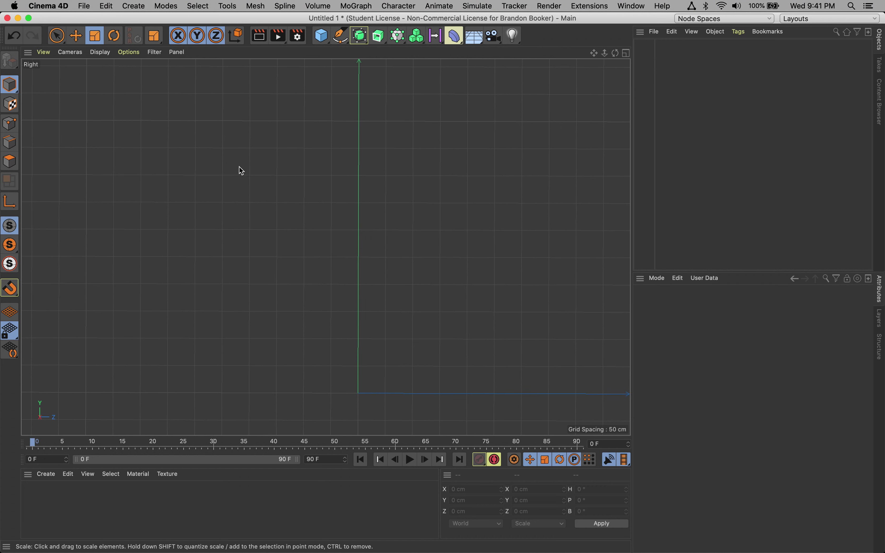
- Draw a Bezier L-profile: origin point, curved floor point behind it, tall top point
{"action": "left_click", "coordinate": [341, 36]}
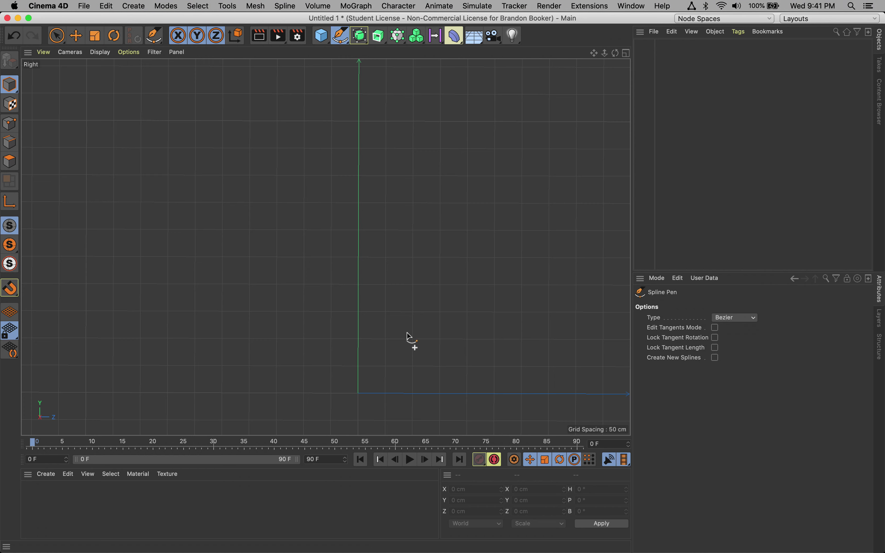
{"action": "left_click", "coordinate": [357, 394]}
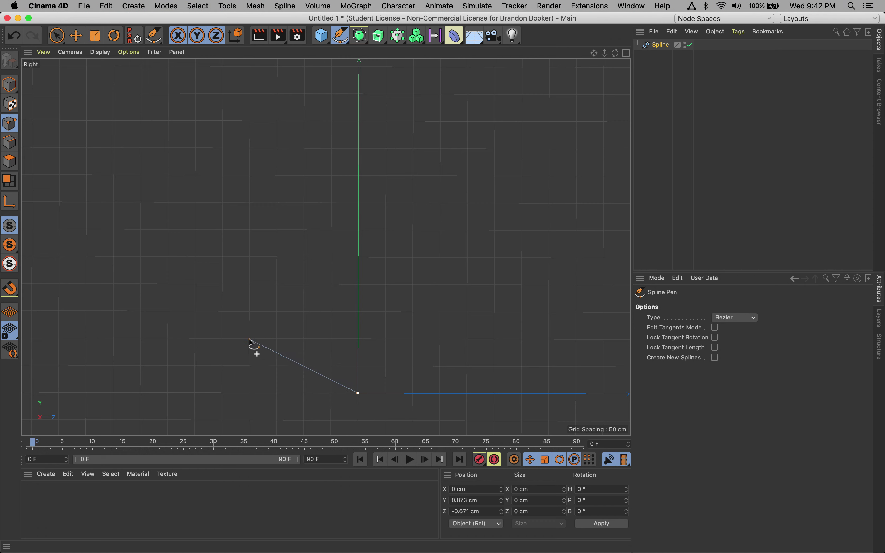
{"action": "left_click_drag", "start_coordinate": [249, 339], "coordinate": [248, 285]}
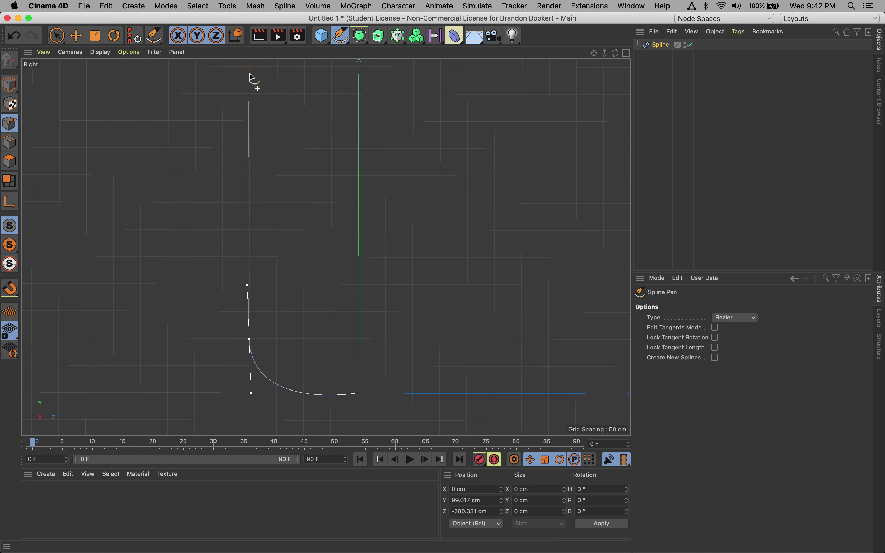
{"action": "left_click", "coordinate": [248, 93]}
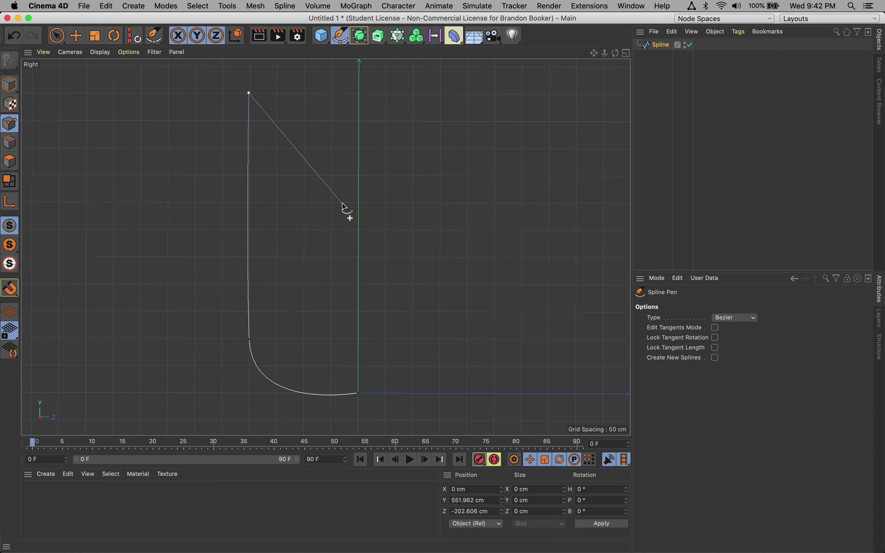
{"action": "key", "text": "space"}
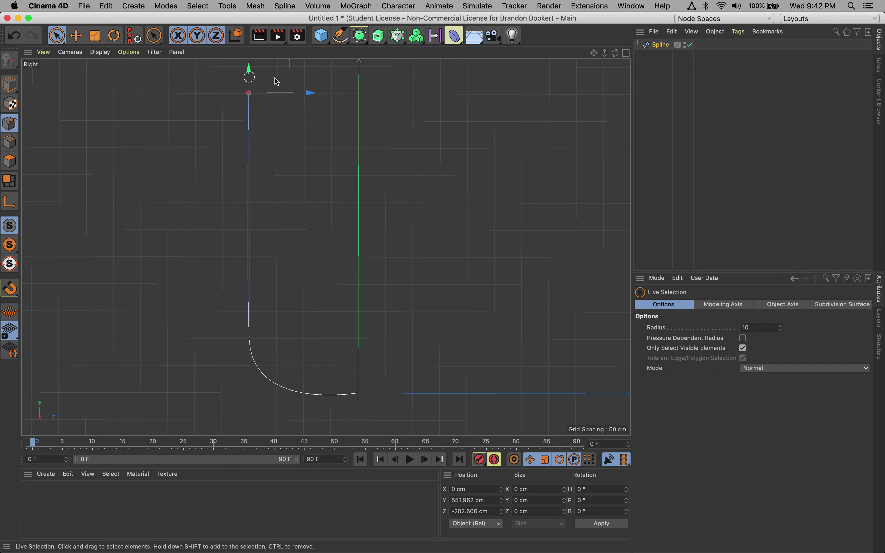
- In the maximized Perspective view, drag the spline's floor end point along Z to about 196 cm
{"action": "left_click", "coordinate": [626, 53]}
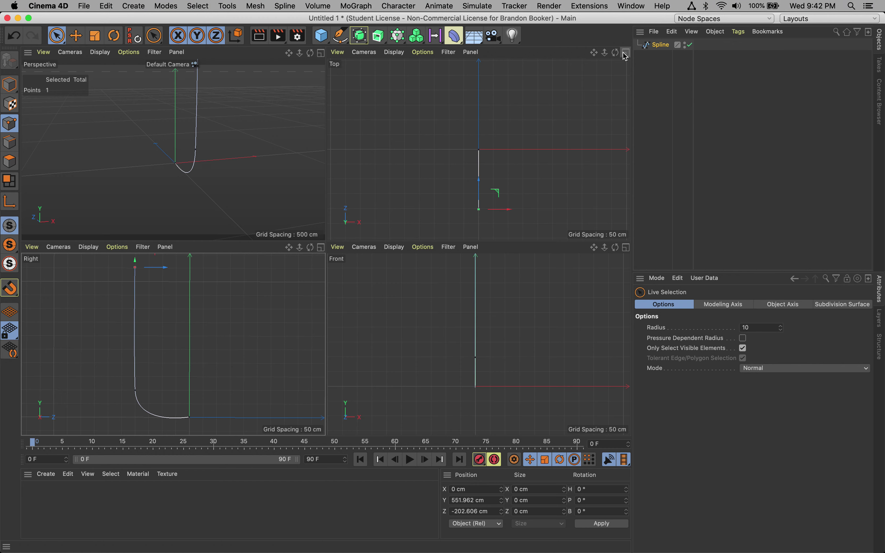
{"action": "left_click", "coordinate": [321, 53]}
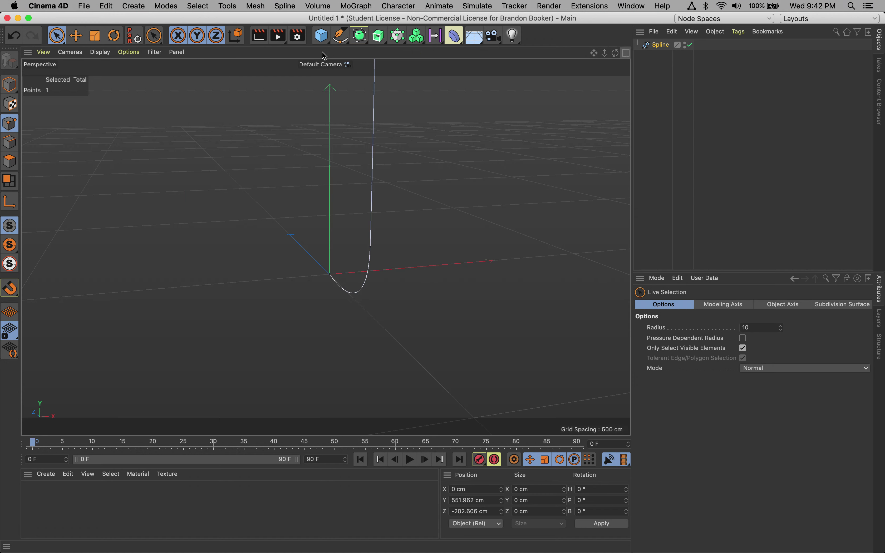
{"action": "left_click_drag", "start_coordinate": [344, 237], "coordinate": [402, 247], "text": "alt"}
{"action": "left_click", "coordinate": [335, 269]}
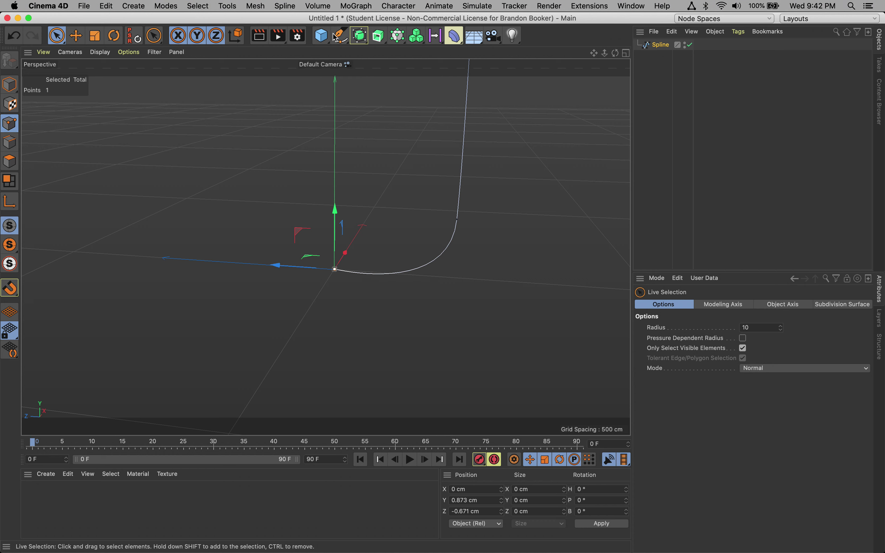
{"action": "left_click_drag", "start_coordinate": [279, 267], "coordinate": [79, 256]}
{"action": "left_click_drag", "start_coordinate": [268, 242], "coordinate": [292, 241], "text": "alt"}
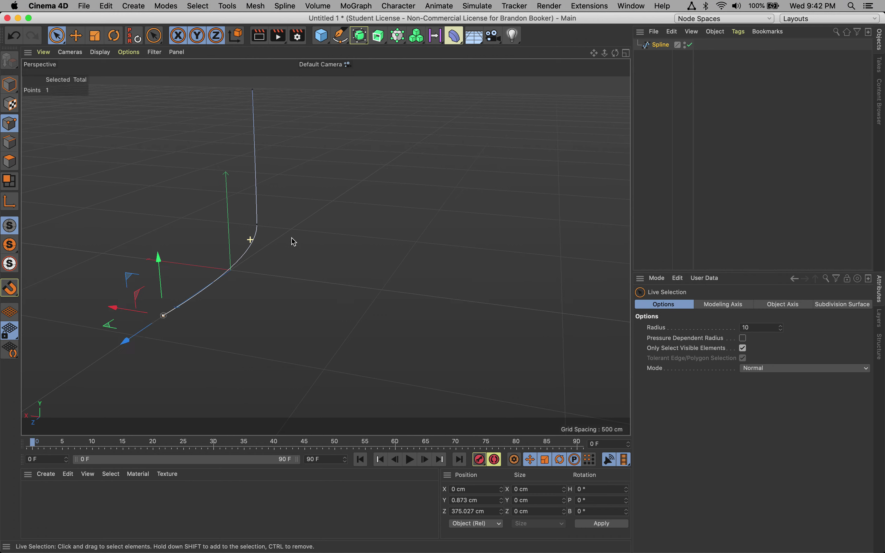
{"action": "left_click_drag", "start_coordinate": [129, 345], "coordinate": [302, 287]}
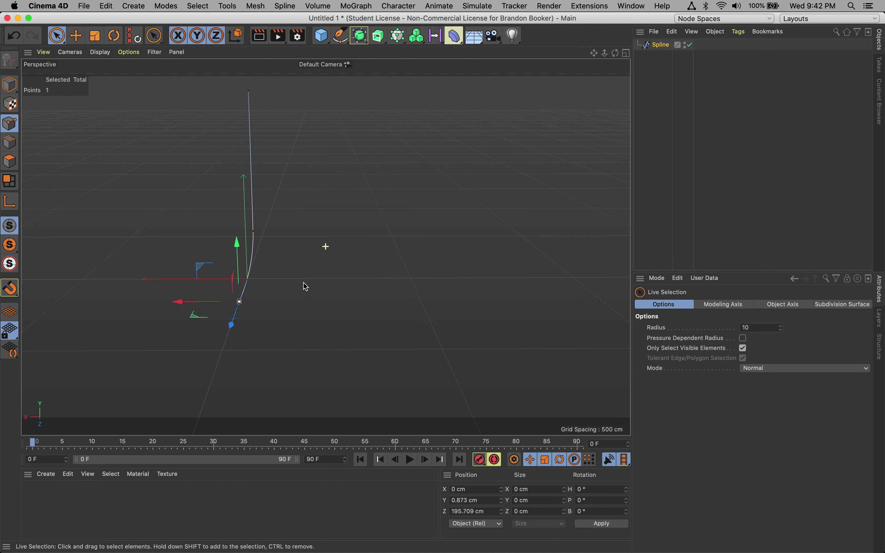
- Add an Extrude generator and nest the spline under it
{"action": "left_click", "coordinate": [381, 40]}
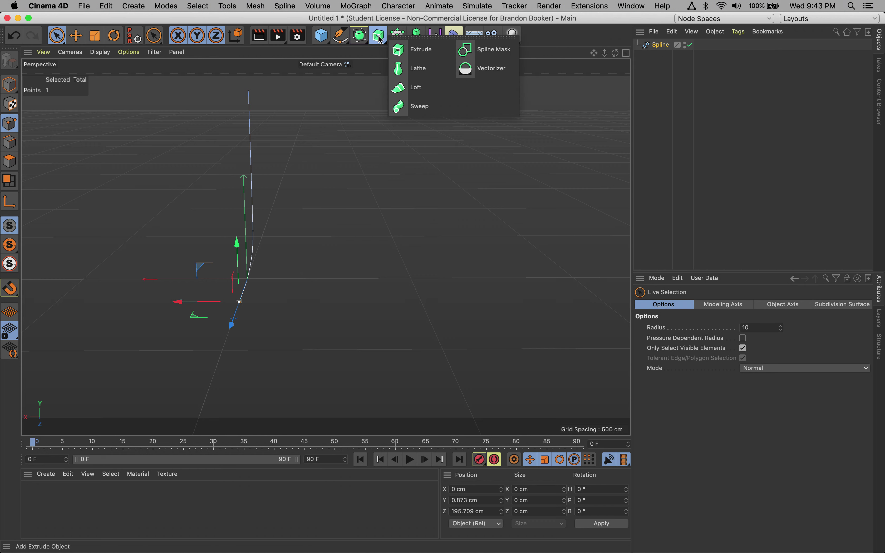
{"action": "left_click", "coordinate": [427, 56]}
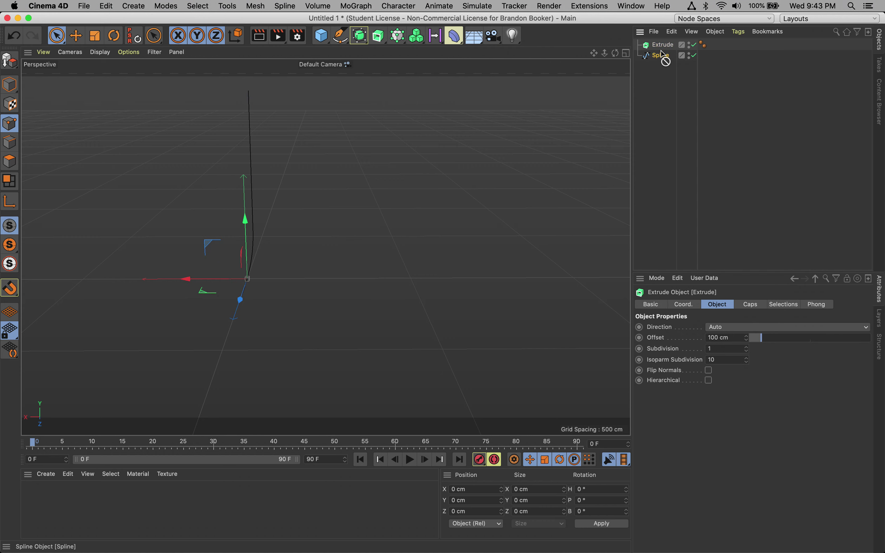
{"action": "left_click_drag", "start_coordinate": [663, 53], "coordinate": [662, 46]}
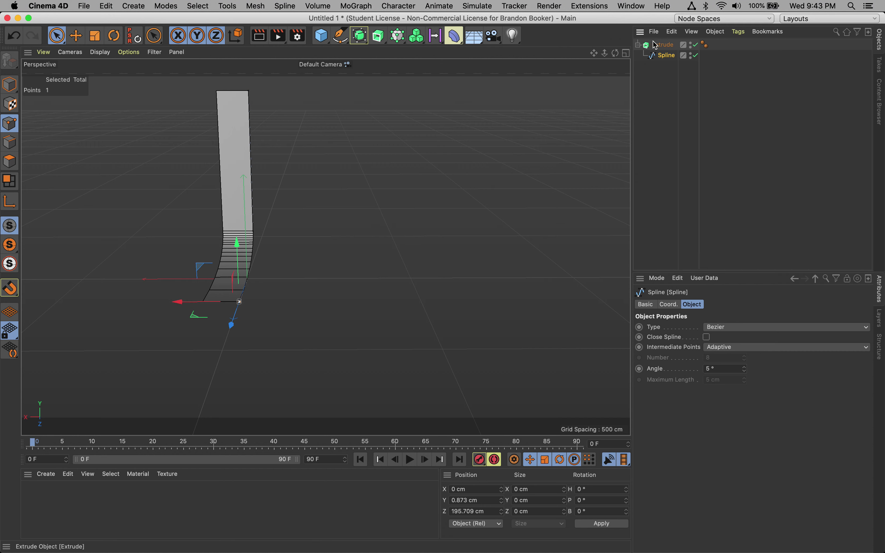
- Widen the Extrude offset, trying 1000 and 2000 cm before settling on 1500 cm
{"action": "left_click", "coordinate": [664, 45]}
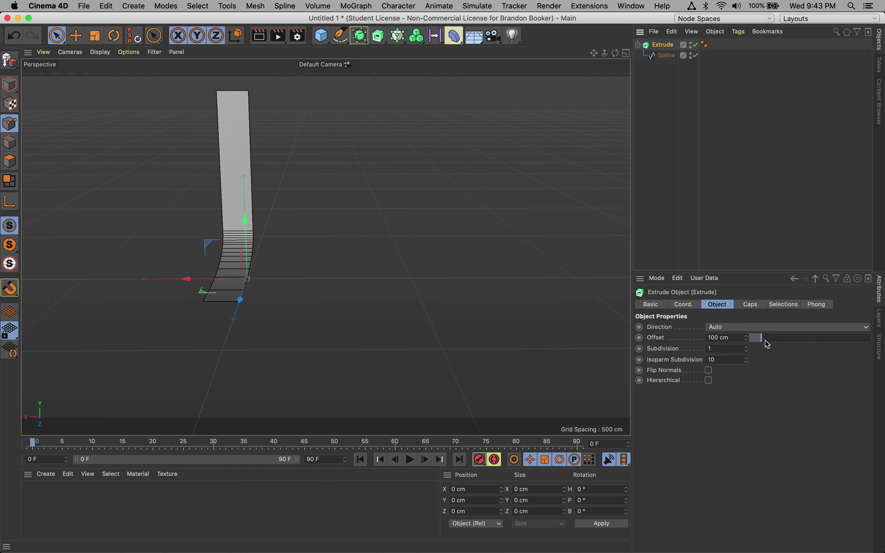
{"action": "left_click_drag", "start_coordinate": [767, 340], "coordinate": [870, 339]}
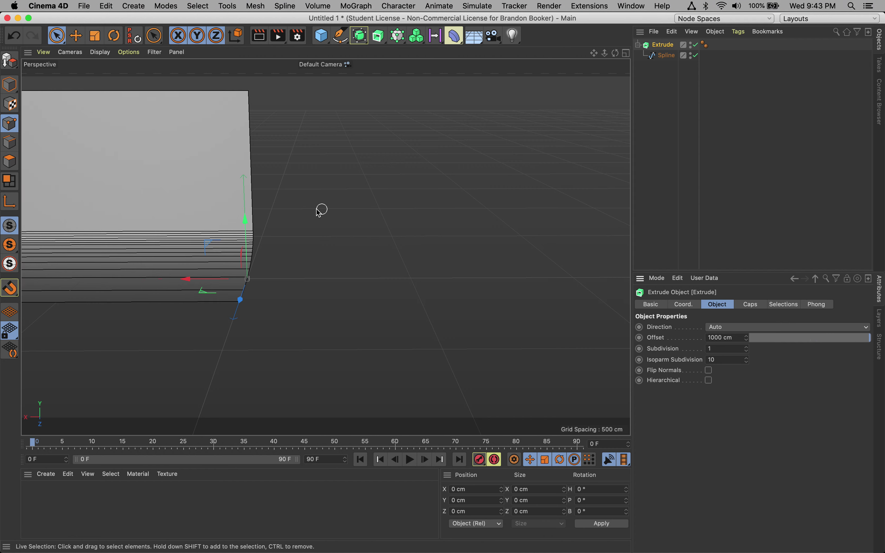
{"action": "key", "text": "h"}
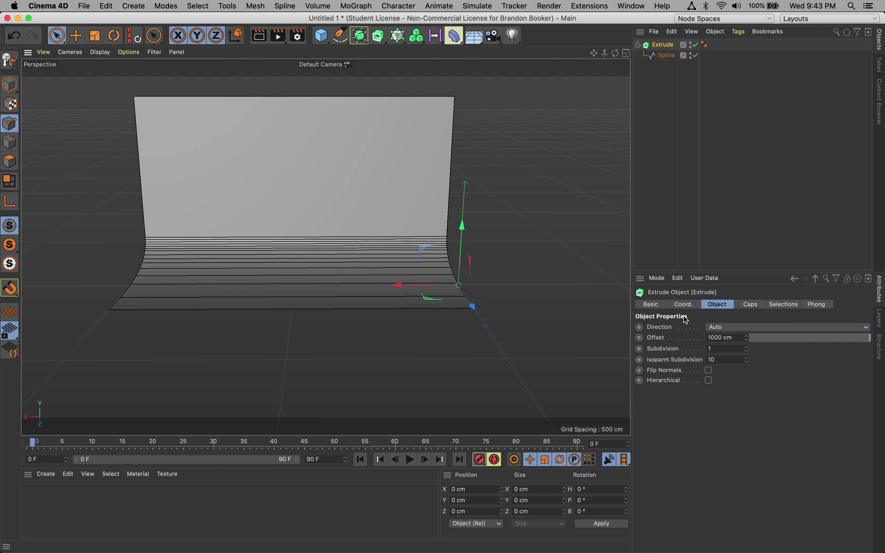
{"action": "double_click", "coordinate": [724, 337]}
{"action": "type", "text": "2000"}
{"action": "key", "text": "Return"}
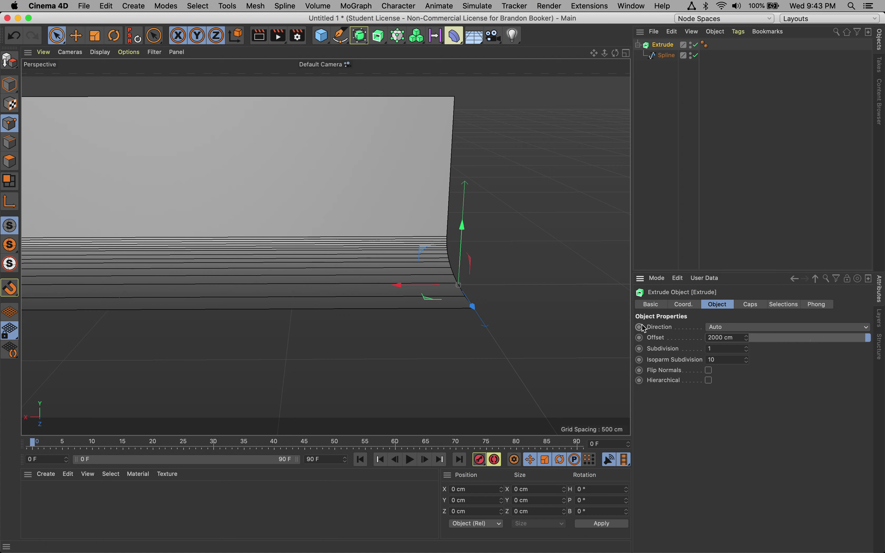
{"action": "right_click_drag", "start_coordinate": [280, 222], "coordinate": [313, 226], "text": "alt"}
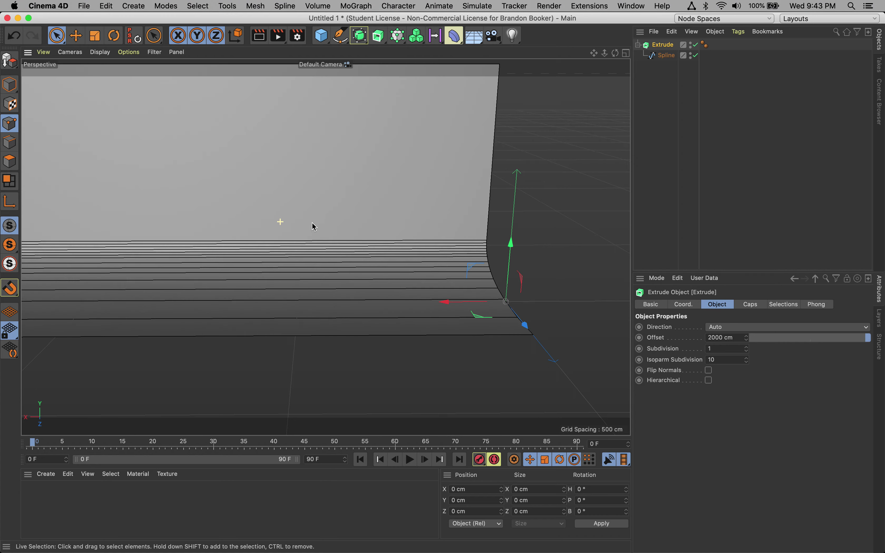
{"action": "left_click_drag", "start_coordinate": [313, 226], "coordinate": [468, 253], "text": "alt"}
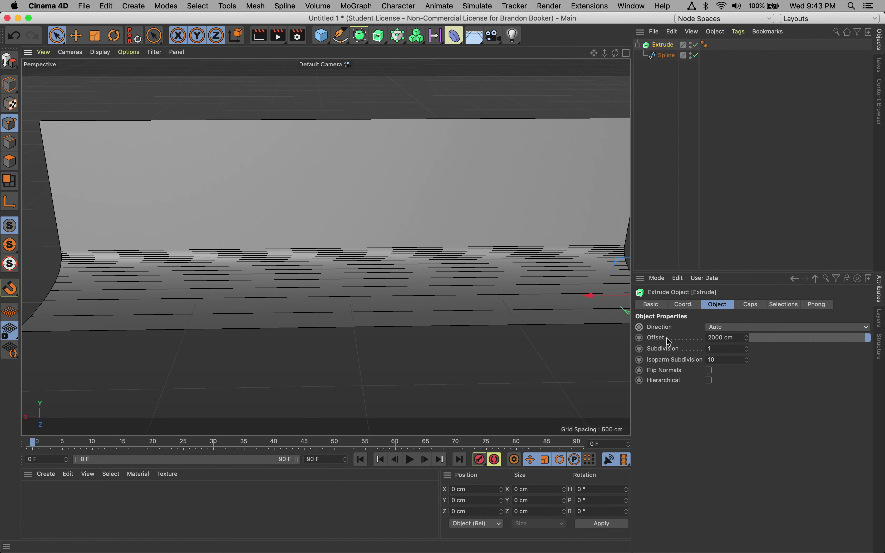
{"action": "double_click", "coordinate": [723, 337]}
{"action": "type", "text": "15"}
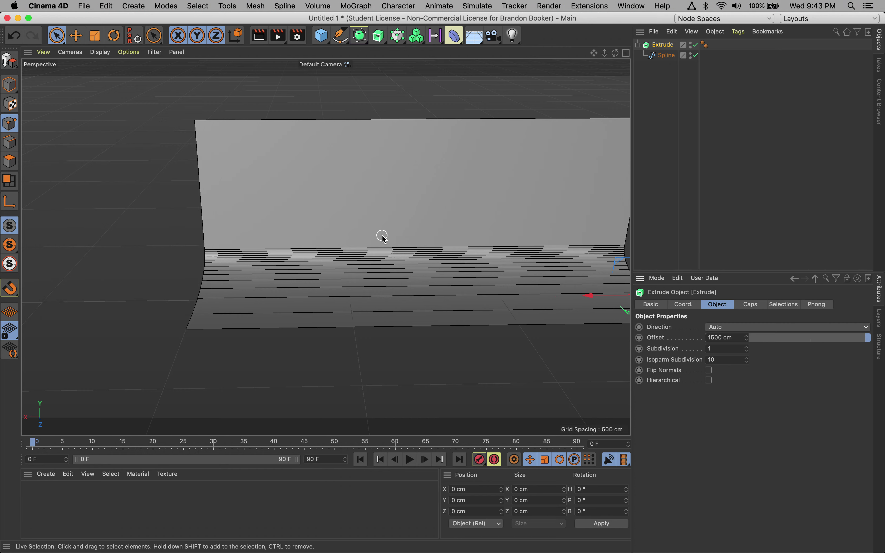
{"action": "mouse_move", "coordinate": [383, 235]}
{"action": "left_mouse_down", "text": "alt"}
{"action": "mouse_move", "coordinate": [451, 216]}
{"action": "mouse_move", "coordinate": [312, 241]}
{"action": "mouse_move", "coordinate": [397, 229]}
{"action": "mouse_move", "coordinate": [359, 234]}
{"action": "mouse_move", "coordinate": [498, 242]}
{"action": "mouse_move", "coordinate": [357, 227]}
{"action": "mouse_move", "coordinate": [394, 235]}
{"action": "mouse_move", "coordinate": [379, 257]}
{"action": "mouse_move", "coordinate": [421, 276]}
{"action": "mouse_move", "coordinate": [378, 221]}
{"action": "left_mouse_up", "text": "alt"}
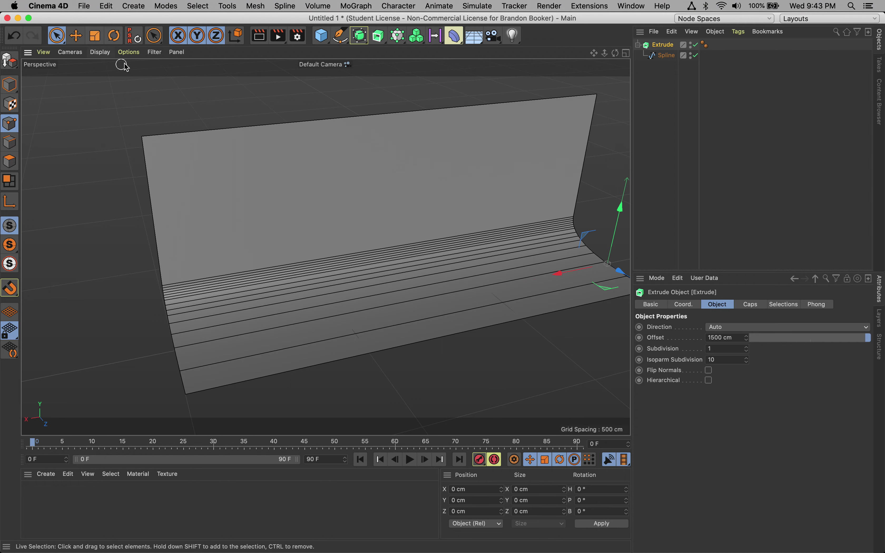
- Switch the viewport to Gouraud Shading and orbit around the smooth backdrop
{"action": "left_click", "coordinate": [99, 53]}
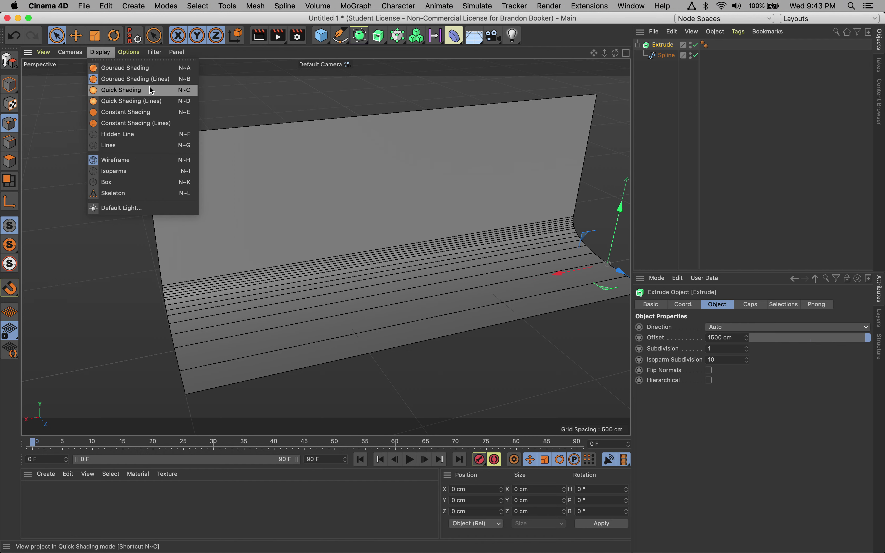
{"action": "left_click", "coordinate": [138, 72]}
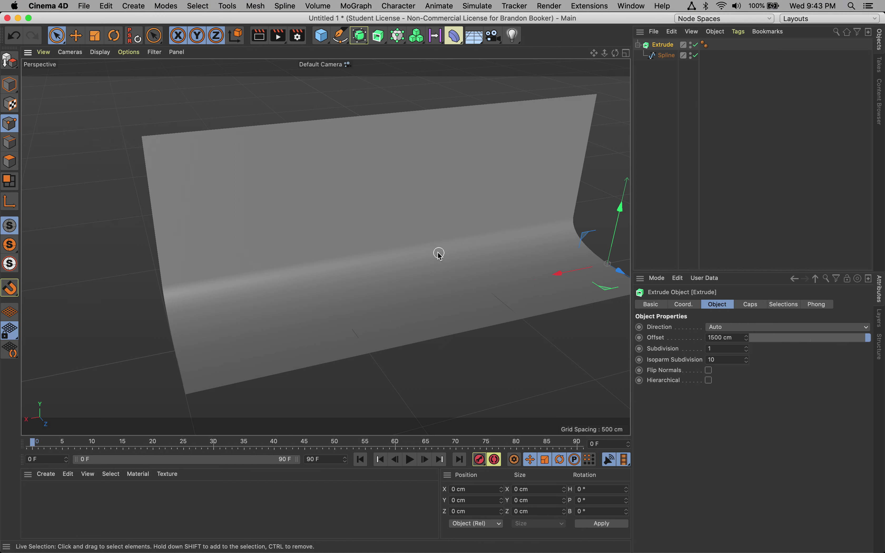
{"action": "mouse_move", "coordinate": [438, 246]}
{"action": "left_mouse_down", "text": "alt"}
{"action": "mouse_move", "coordinate": [374, 231]}
{"action": "mouse_move", "coordinate": [508, 219]}
{"action": "mouse_move", "coordinate": [325, 240]}
{"action": "mouse_move", "coordinate": [437, 272]}
{"action": "mouse_move", "coordinate": [500, 255]}
{"action": "mouse_move", "coordinate": [380, 271]}
{"action": "mouse_move", "coordinate": [404, 273]}
{"action": "left_mouse_up", "text": "alt"}
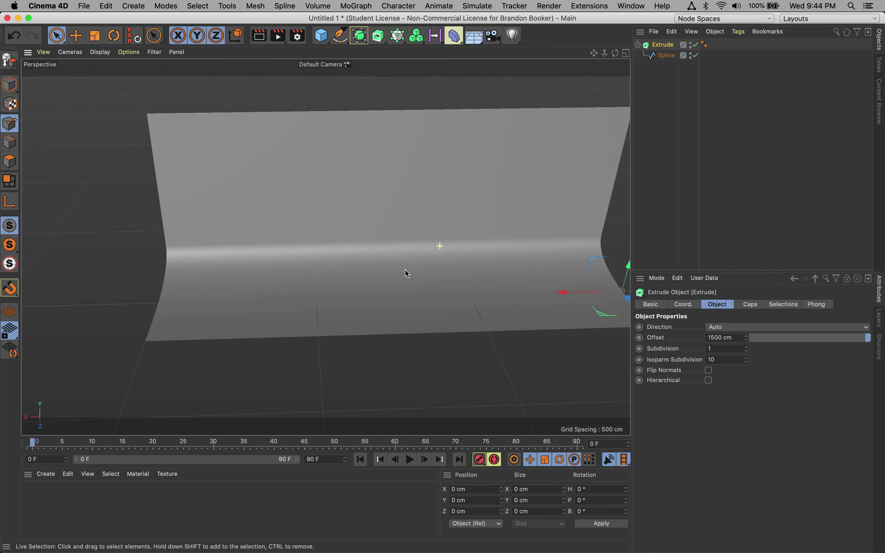
- Add a 100 cm Sphere and move it along X and Y to float above the floor
{"action": "left_click", "coordinate": [321, 36]}
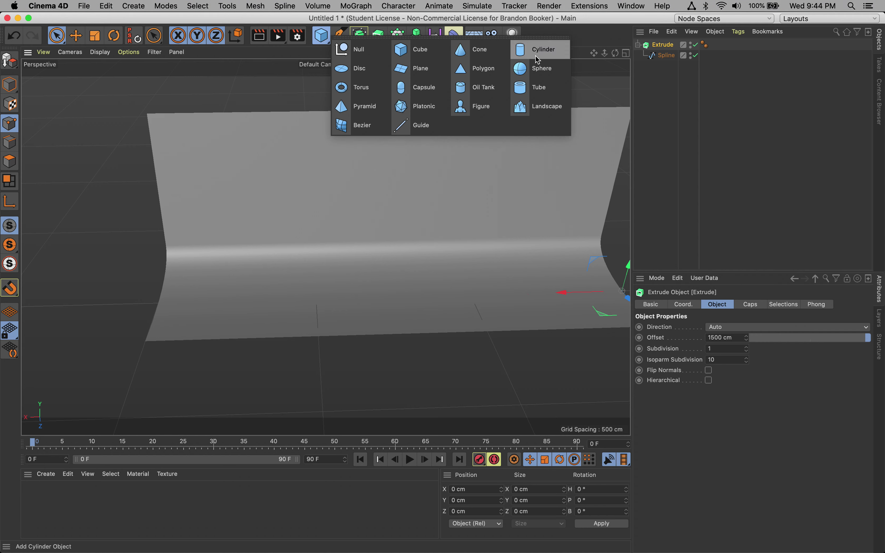
{"action": "left_click", "coordinate": [530, 73]}
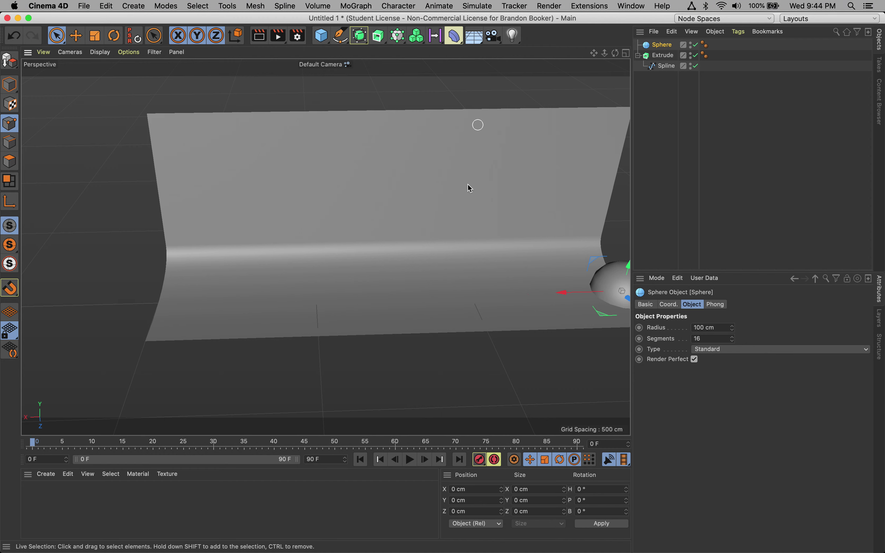
{"action": "left_click_drag", "start_coordinate": [563, 293], "coordinate": [389, 292]}
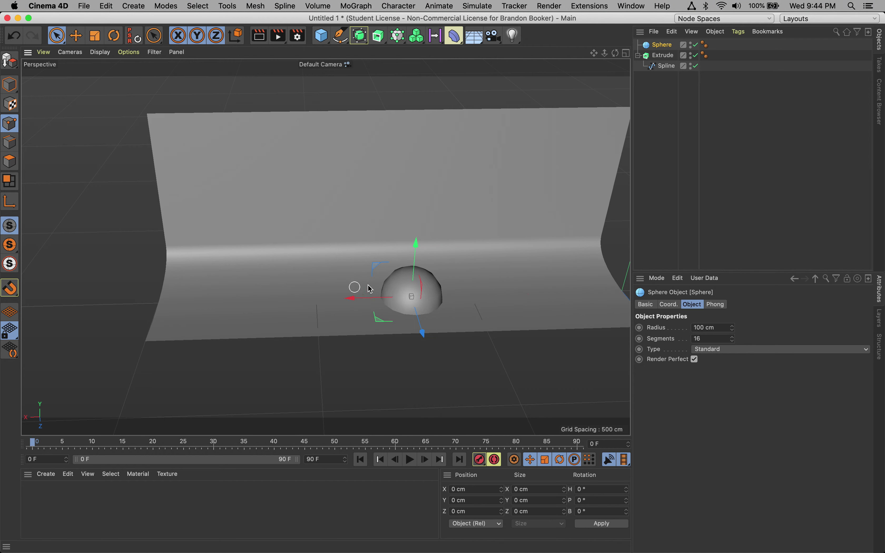
{"action": "left_click_drag", "start_coordinate": [417, 242], "coordinate": [424, 150]}
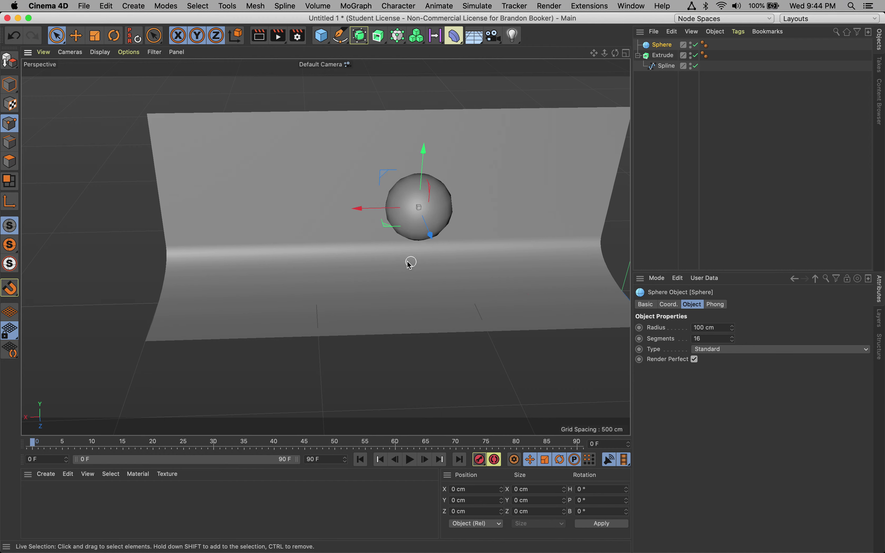
{"action": "left_click_drag", "start_coordinate": [410, 264], "coordinate": [503, 223], "text": "alt"}
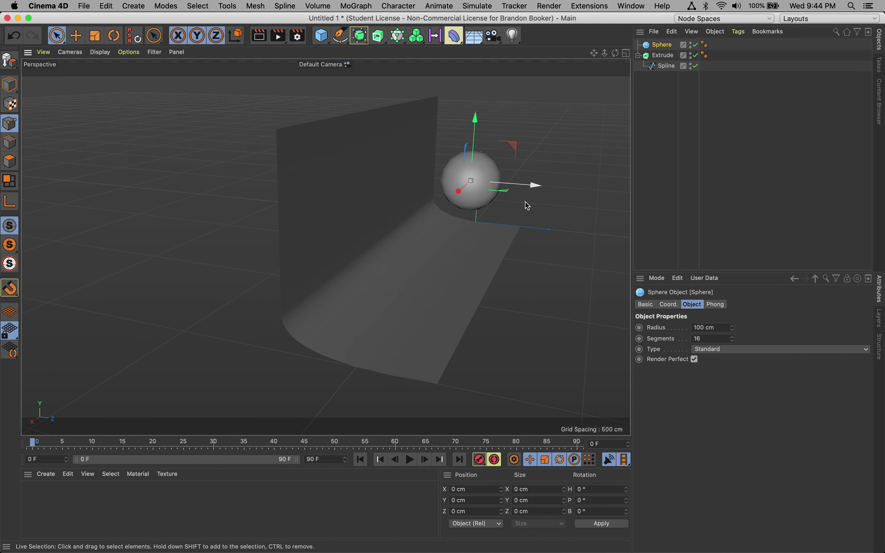
{"action": "left_click_drag", "start_coordinate": [535, 187], "coordinate": [539, 188]}
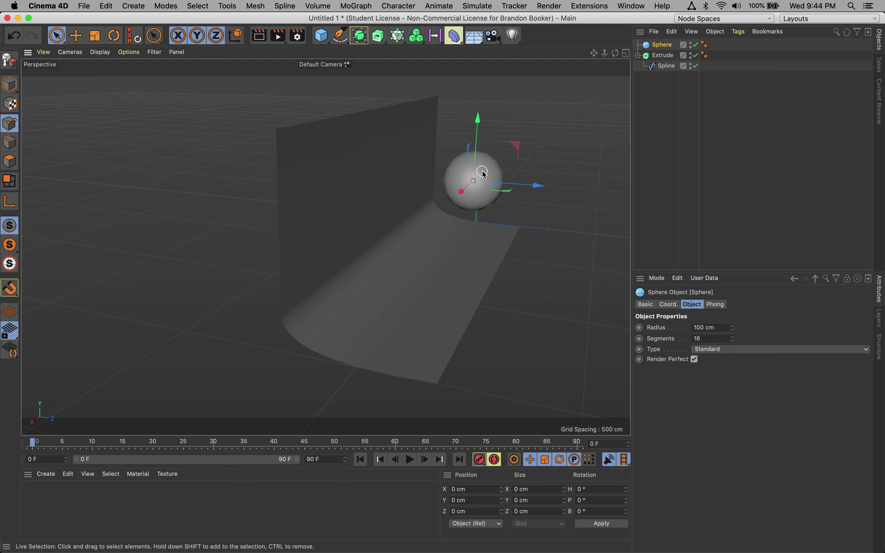
- Scale the sphere down to about 74% of its size
{"action": "left_click", "coordinate": [95, 35]}
{"action": "left_click_drag", "start_coordinate": [579, 154], "coordinate": [426, 172]}
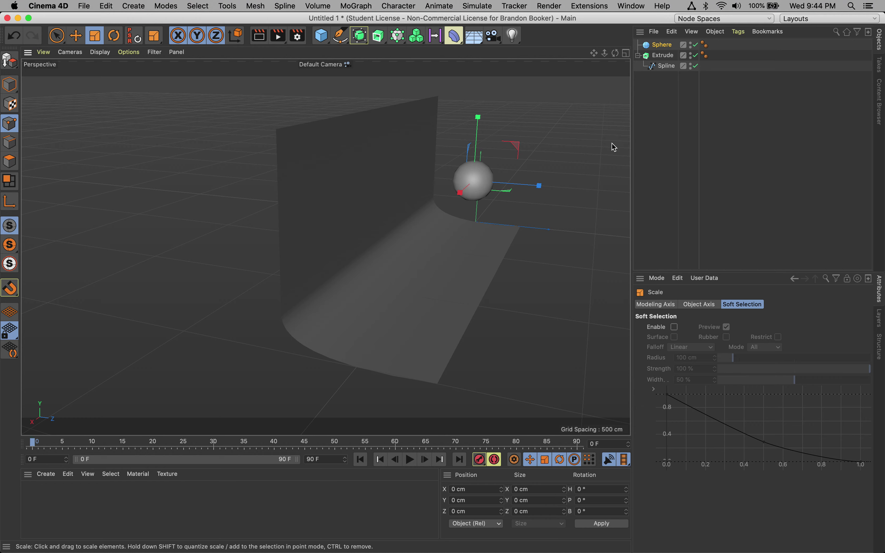
{"action": "left_click_drag", "start_coordinate": [587, 199], "coordinate": [480, 234], "text": "alt"}
- Move the sphere back and down toward the curved wall
{"action": "left_click", "coordinate": [75, 36]}
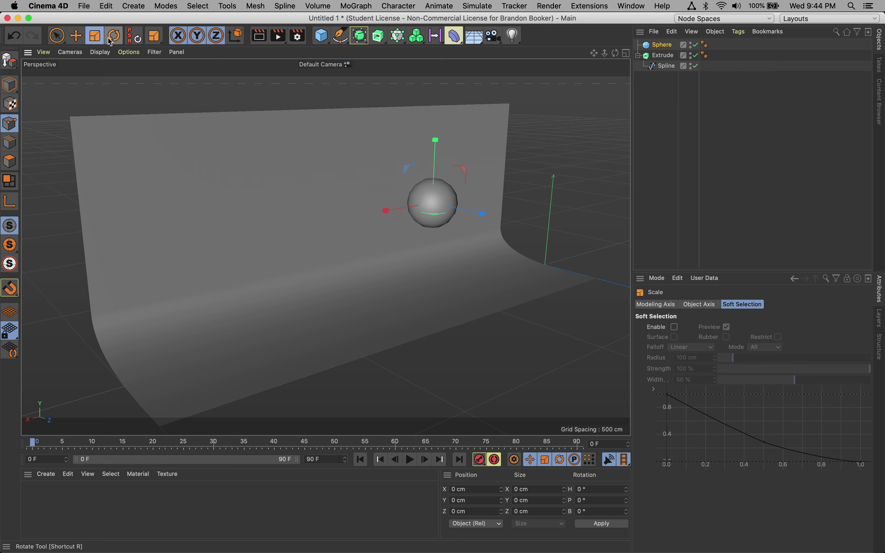
{"action": "left_click", "coordinate": [114, 36]}
{"action": "left_click", "coordinate": [95, 35]}
{"action": "left_click", "coordinate": [75, 35]}
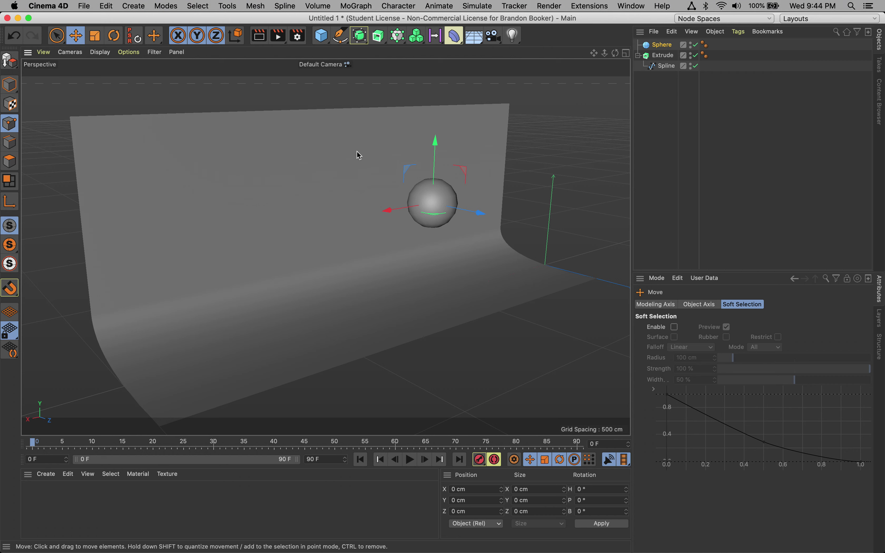
{"action": "left_click_drag", "start_coordinate": [504, 232], "coordinate": [444, 218]}
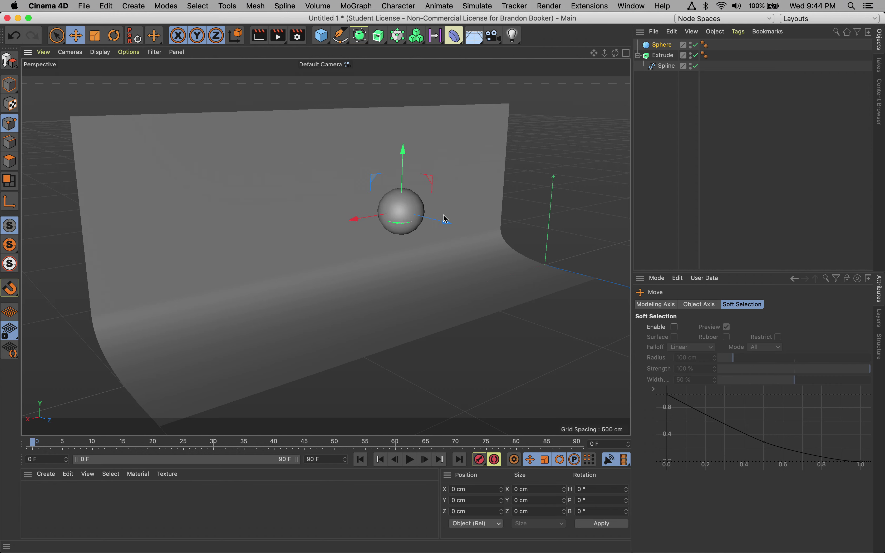
{"action": "left_click_drag", "start_coordinate": [522, 284], "coordinate": [459, 247], "text": "alt"}
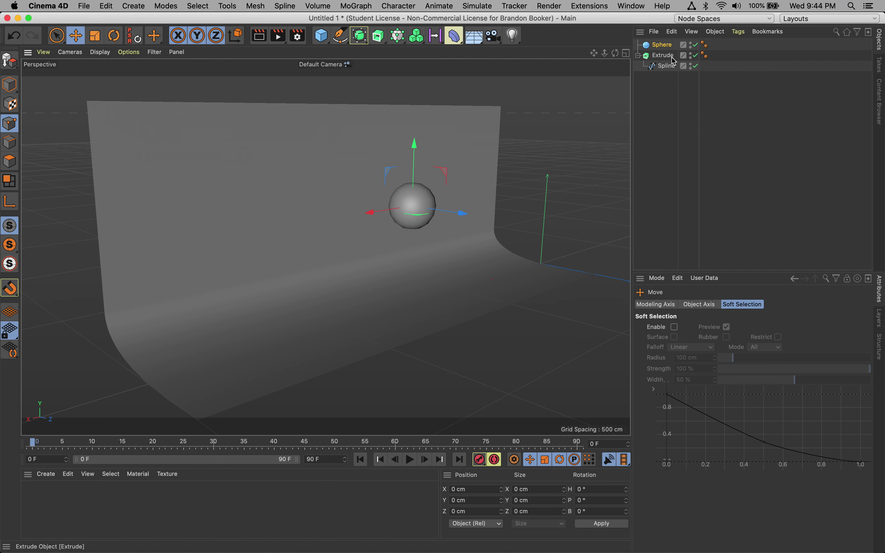
- Raise the sphere's Segments from 16 to 72 for a smooth silhouette
{"action": "left_click", "coordinate": [663, 46]}
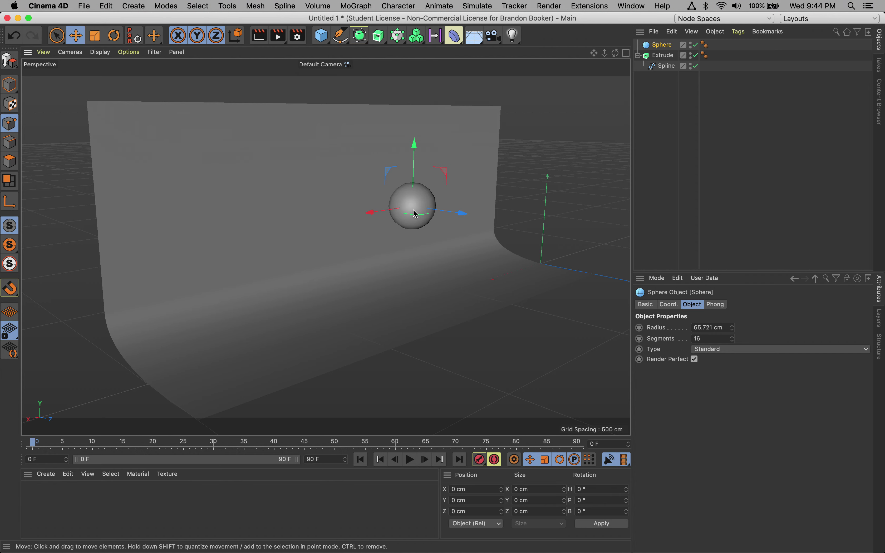
{"action": "scroll", "coordinate": [413, 217], "scroll_direction": "up", "scroll_amount": 5}
{"action": "mouse_move", "coordinate": [551, 228]}
{"action": "left_mouse_down", "text": "alt"}
{"action": "mouse_move", "coordinate": [557, 223]}
{"action": "mouse_move", "coordinate": [527, 226]}
{"action": "mouse_move", "coordinate": [537, 222]}
{"action": "mouse_move", "coordinate": [468, 169]}
{"action": "left_mouse_up", "text": "alt"}
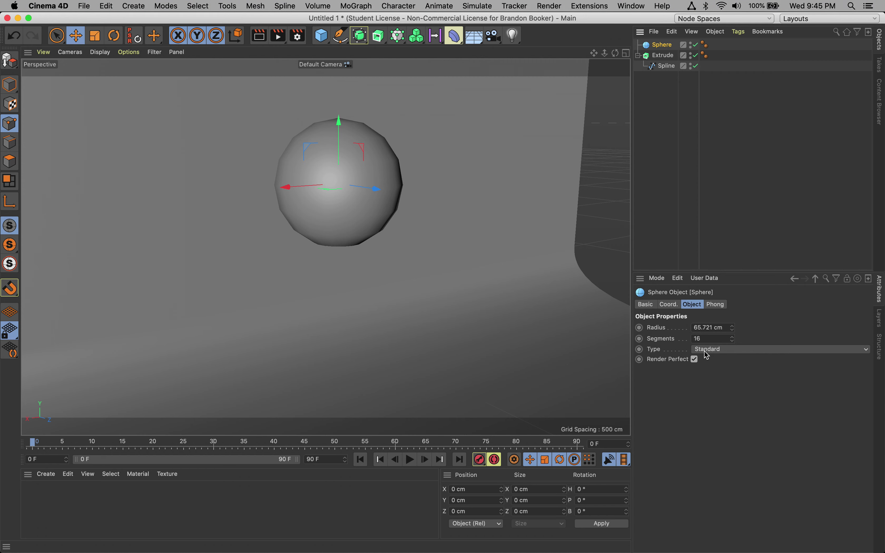
{"action": "double_click", "coordinate": [694, 339]}
{"action": "key", "text": "Return"}
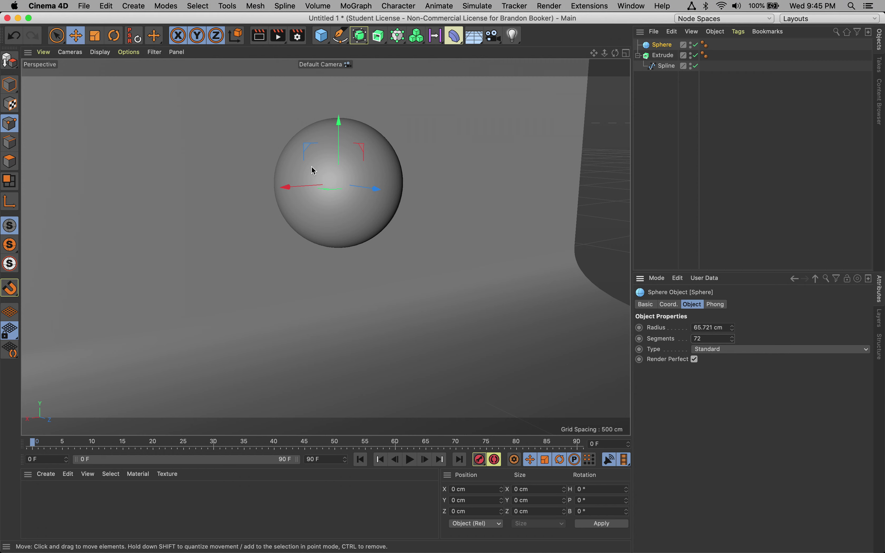
- Lower the sphere slightly and shift it sideways along X, checking its placement from several angles
{"action": "left_click_drag", "start_coordinate": [345, 123], "coordinate": [342, 136]}
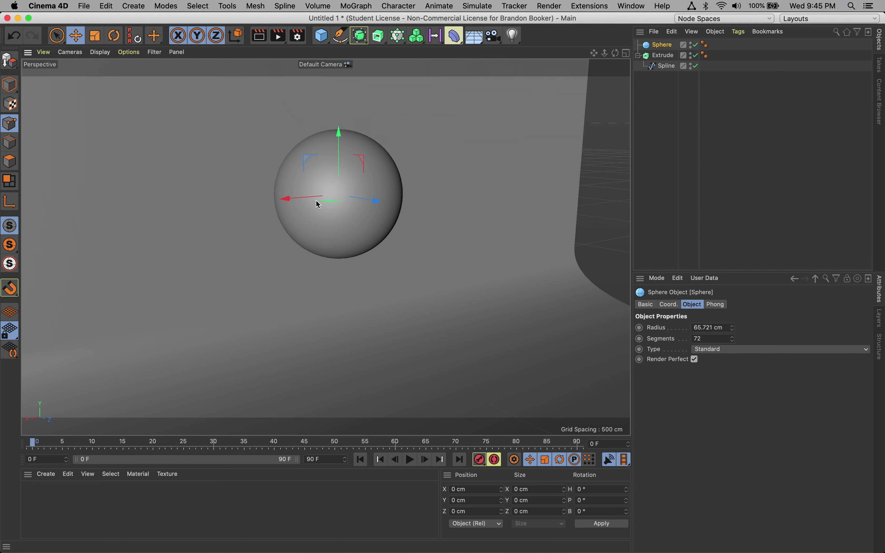
{"action": "left_click_drag", "start_coordinate": [315, 201], "coordinate": [288, 203]}
{"action": "middle_click_drag", "start_coordinate": [418, 253], "coordinate": [382, 274], "text": "alt"}
{"action": "right_click_drag", "start_coordinate": [381, 273], "coordinate": [307, 268], "text": "alt"}
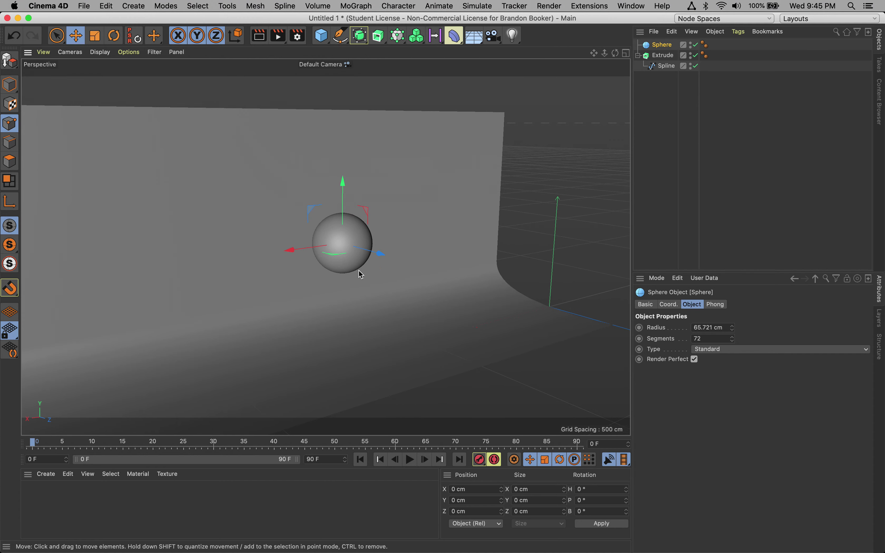
{"action": "left_click_drag", "start_coordinate": [361, 274], "coordinate": [409, 252], "text": "alt"}
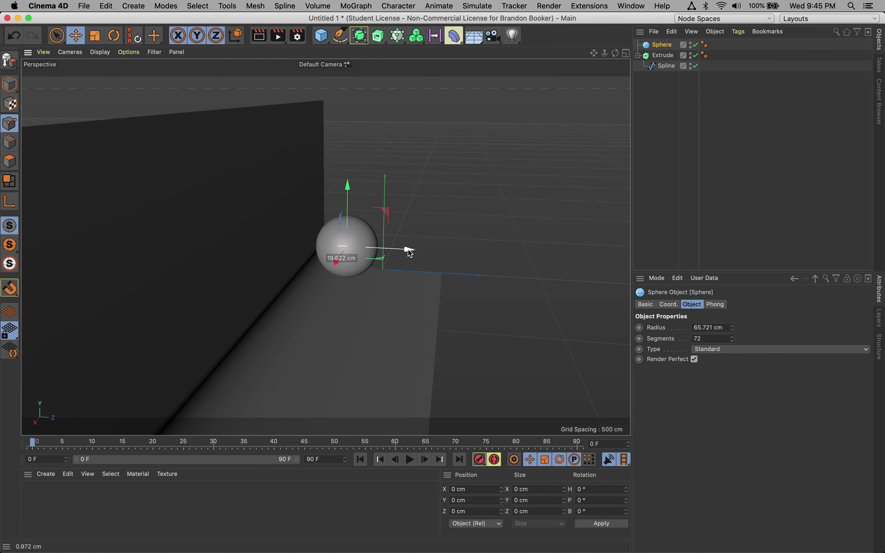
{"action": "left_click_drag", "start_coordinate": [444, 281], "coordinate": [408, 281], "text": "alt"}
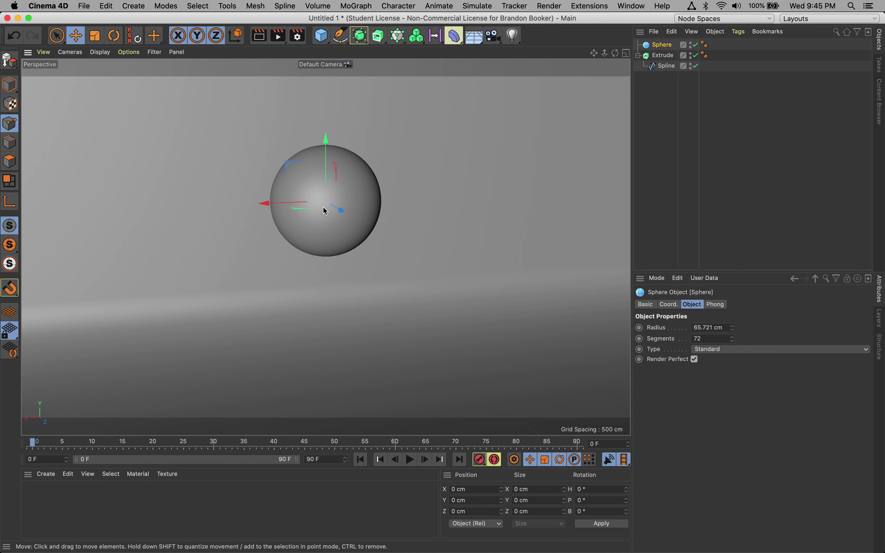